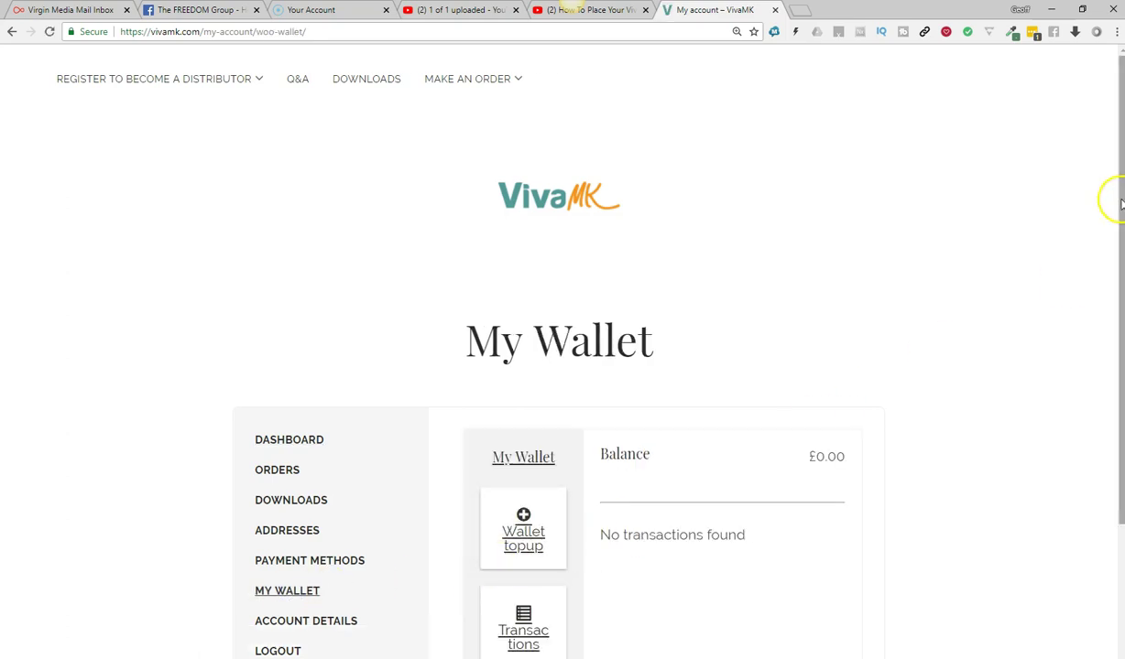
- Top up the wallet with £10 and submit the checkout for payment by debit or credit card
drag(1121, 204, 1121, 305)
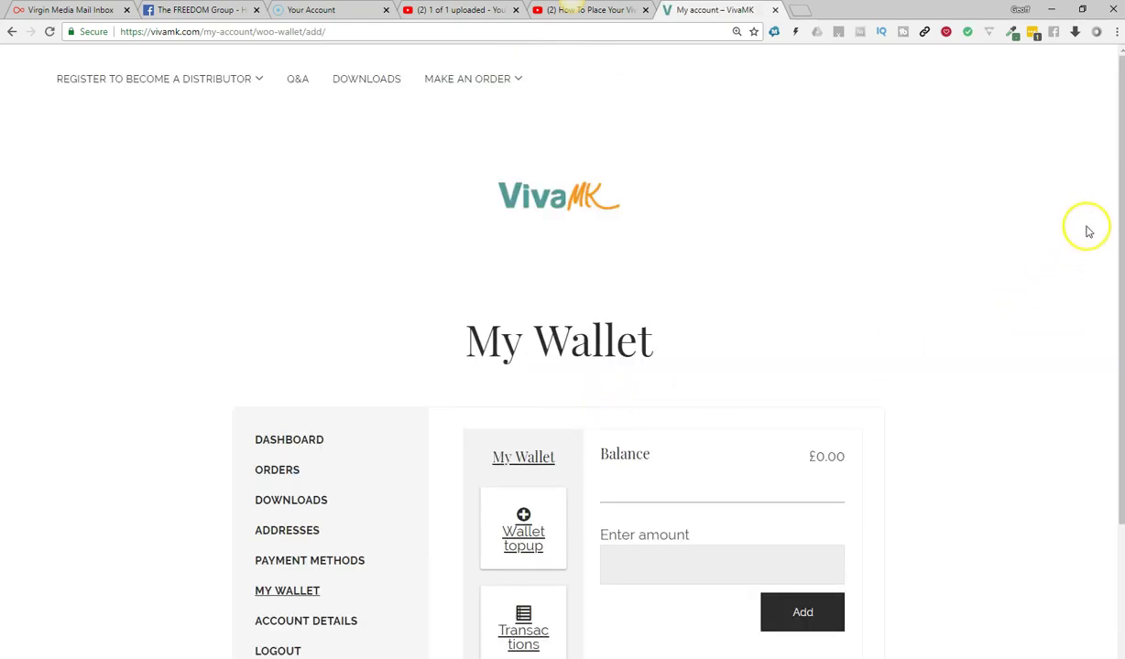
click(649, 564)
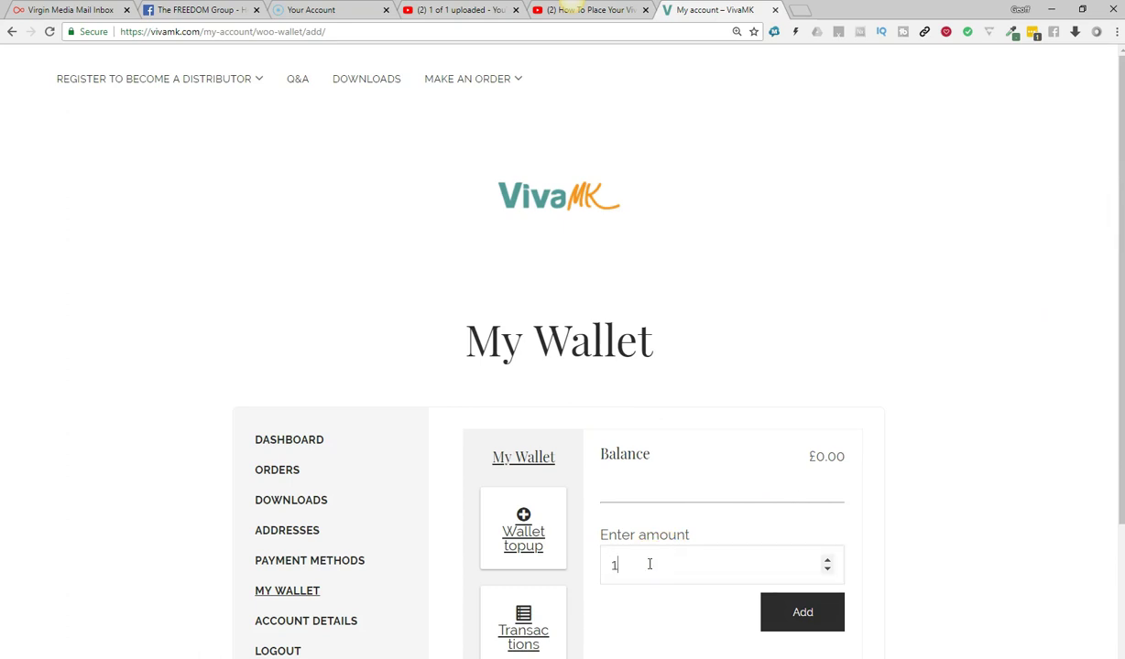
click(791, 620)
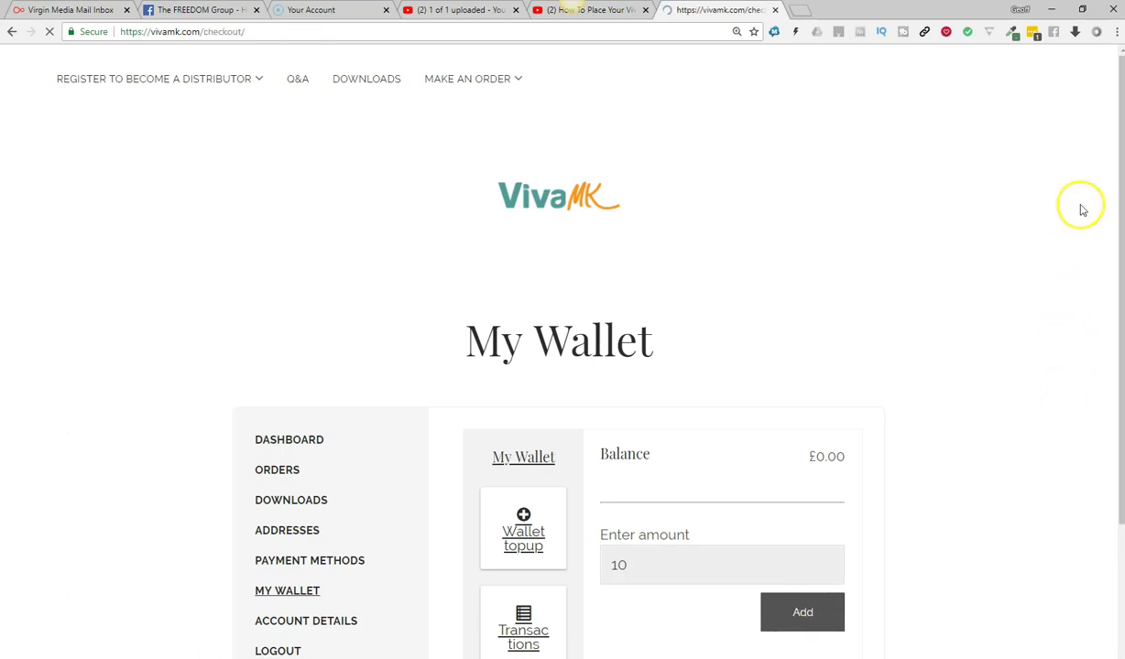
drag(1121, 85, 1109, 517)
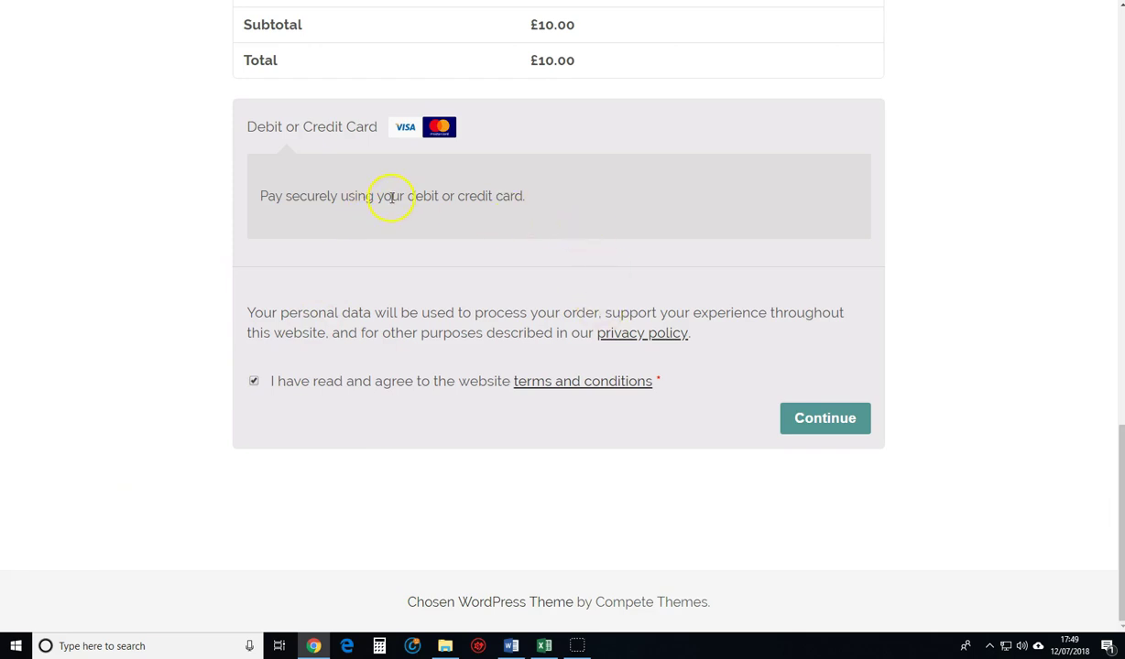
click(827, 421)
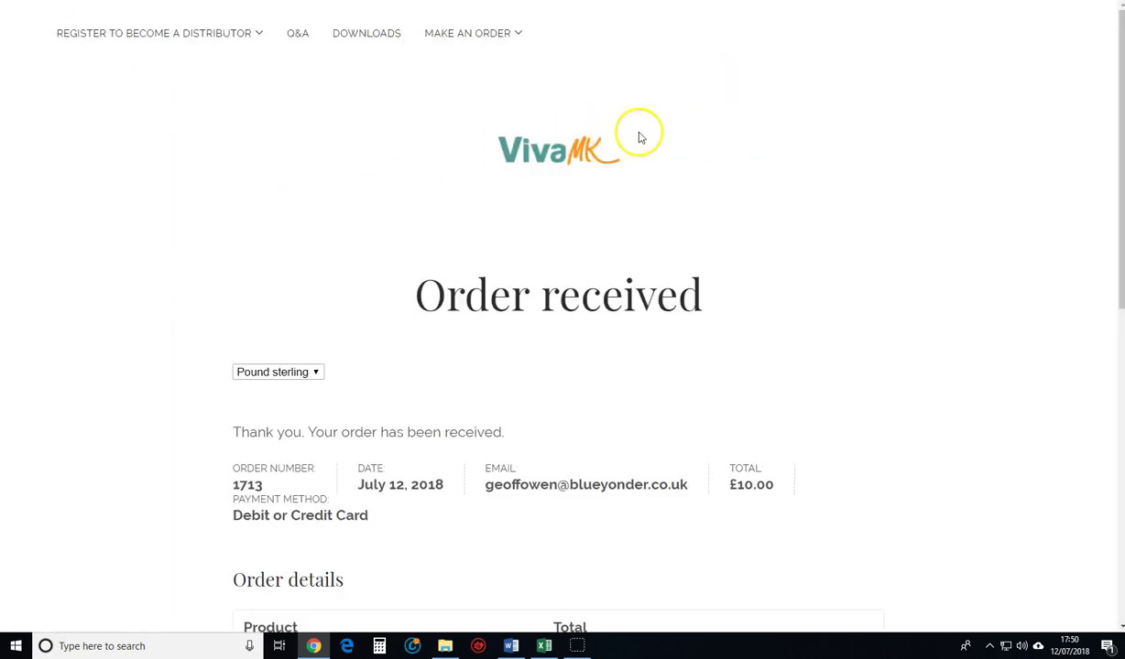
- Review the order confirmation details, then open the wallet page of the account to check the balance
drag(1120, 110, 1119, 163)
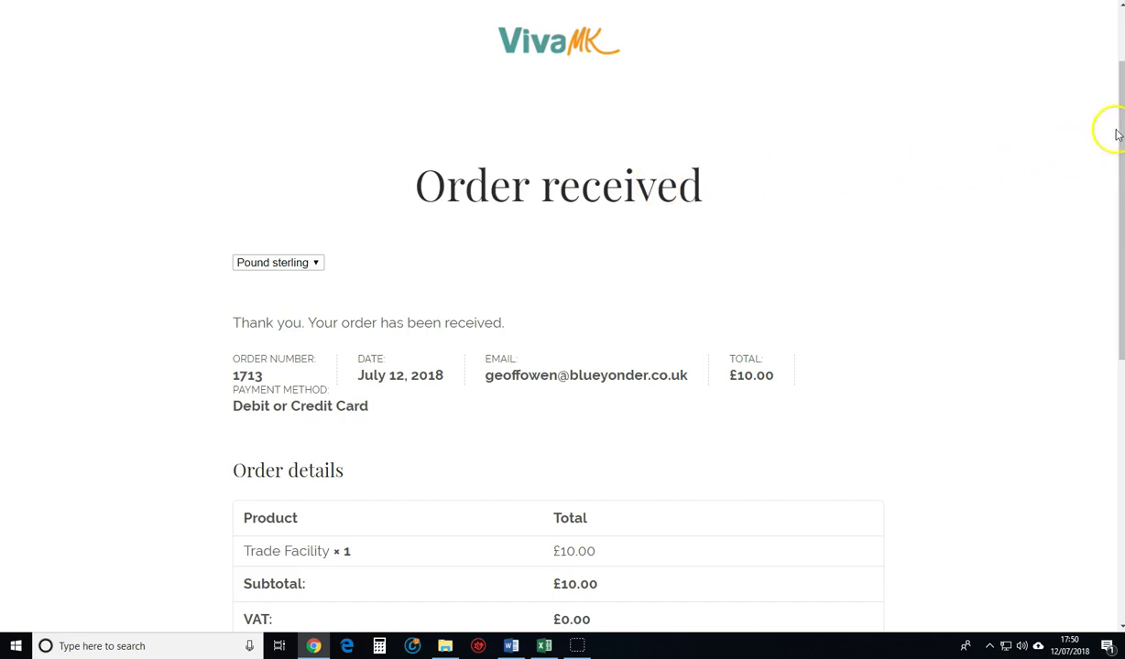
drag(1119, 128, 1118, 90)
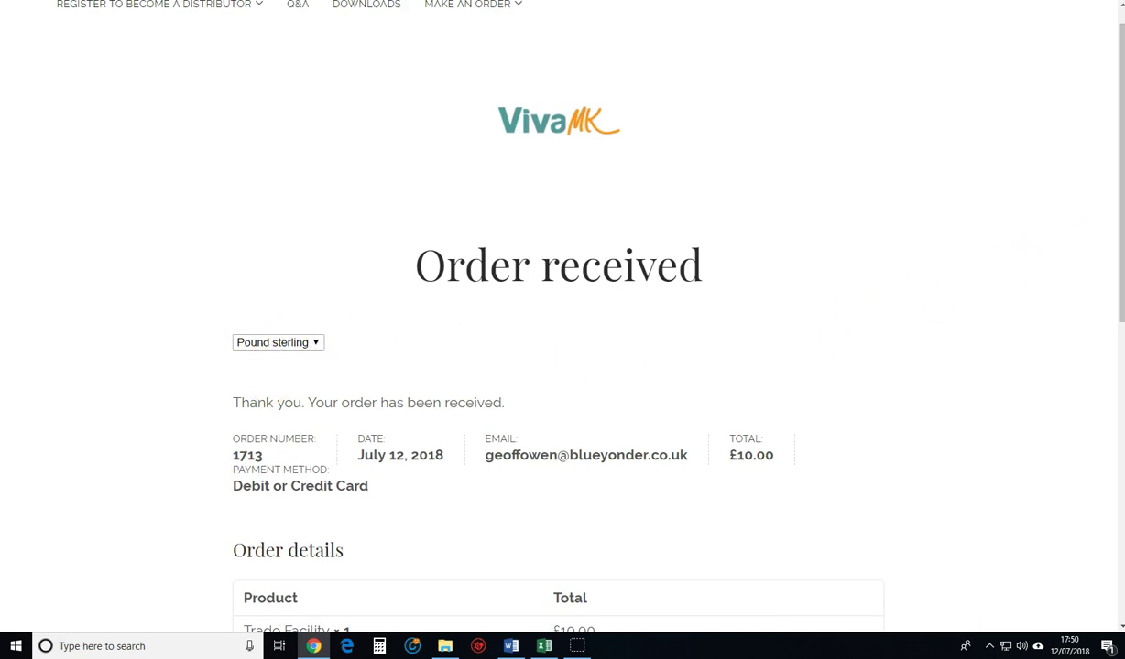
scroll(1104, 231, up, 1)
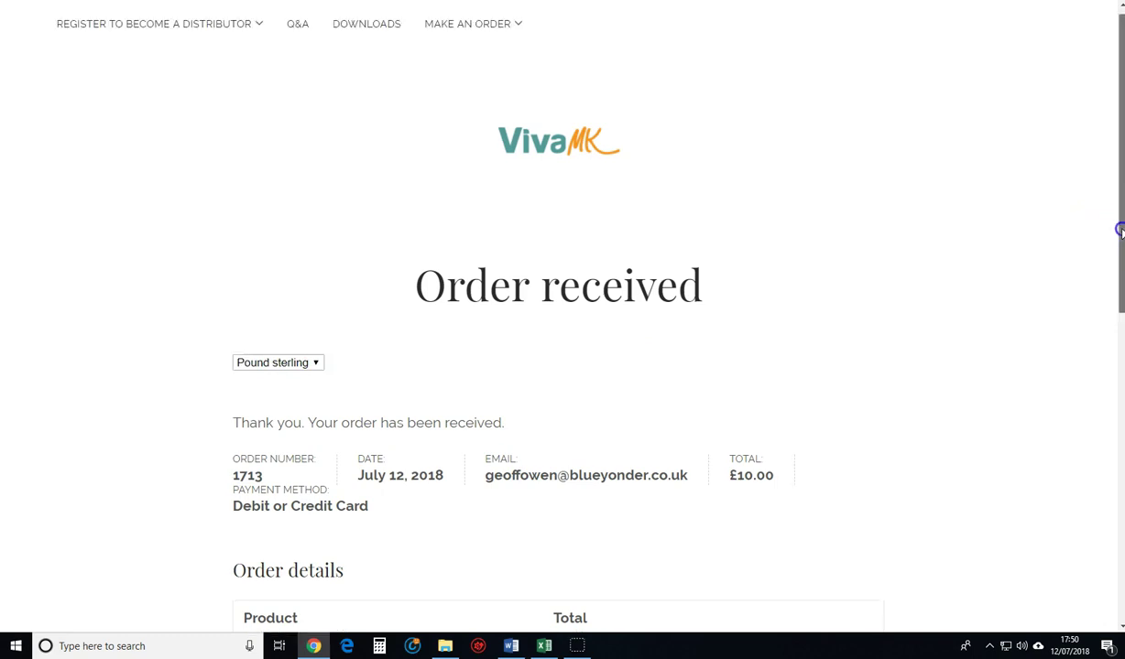
mouse_move(465, 33)
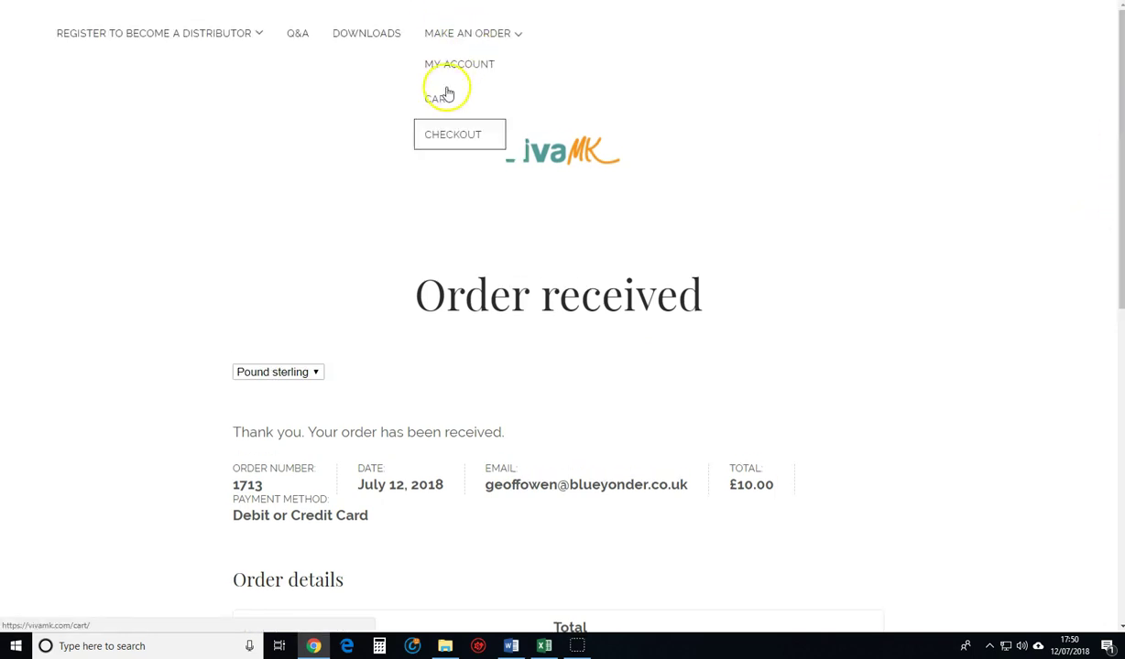
click(444, 71)
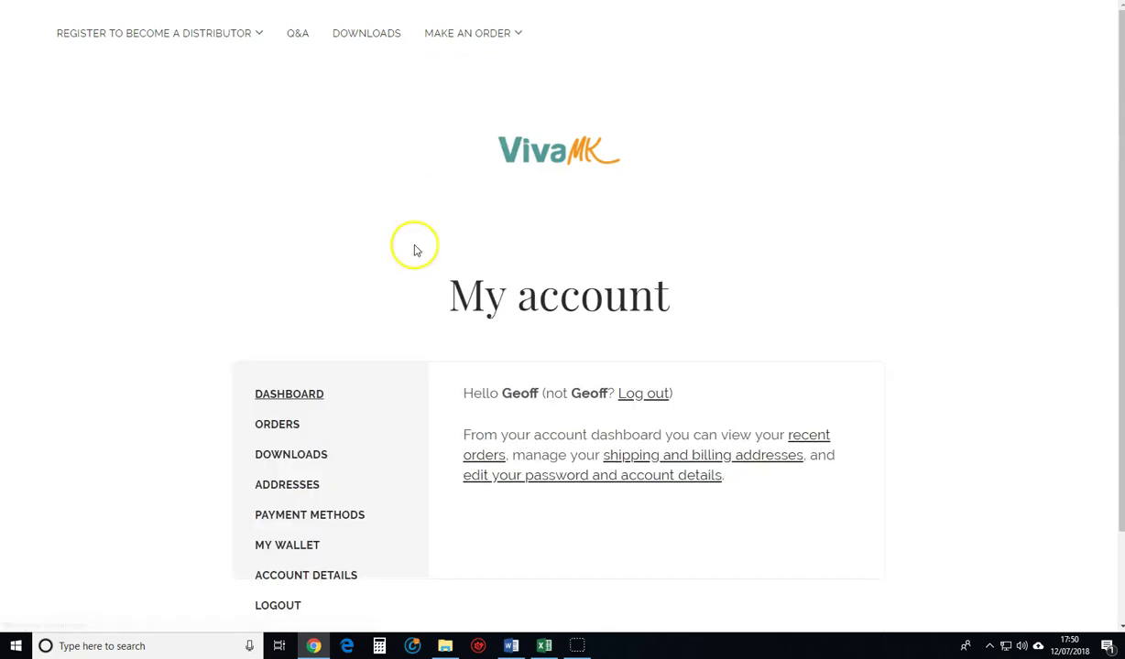
click(296, 547)
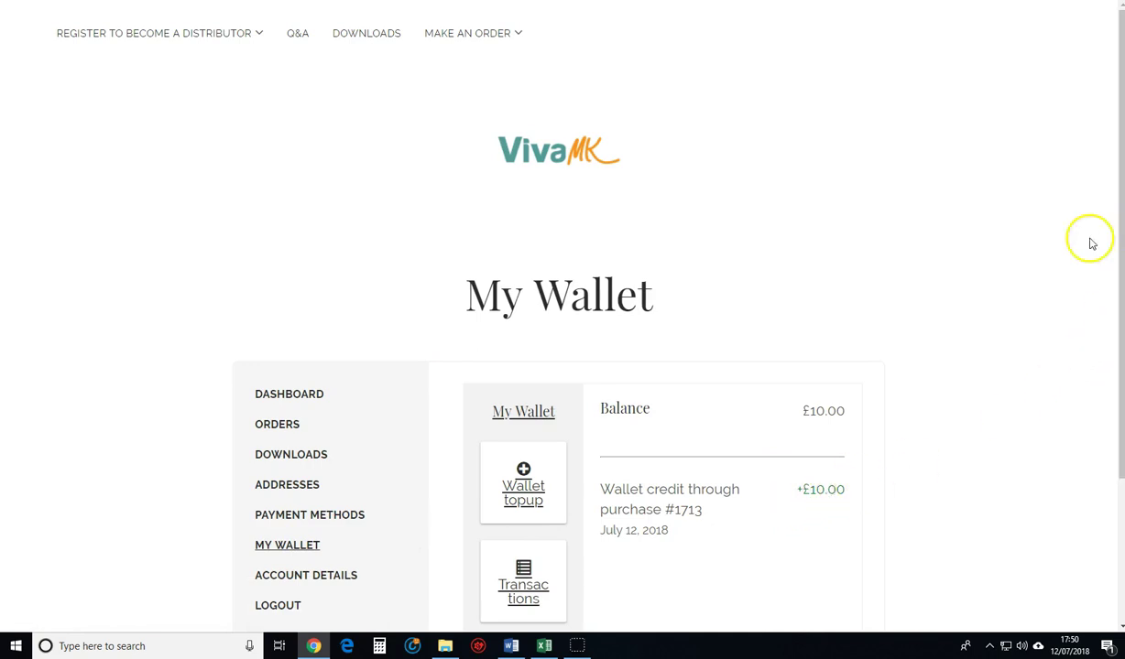
- Start another wallet top-up with an amount of £5 and add it to the checkout
scroll(1116, 265, down, 1)
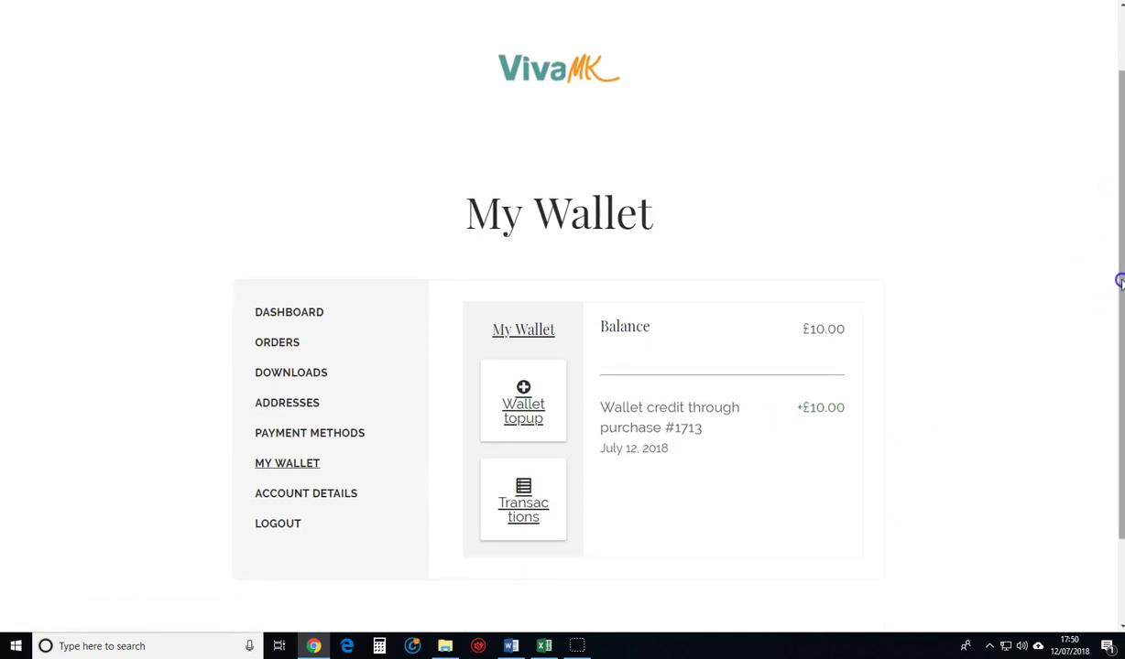
click(530, 409)
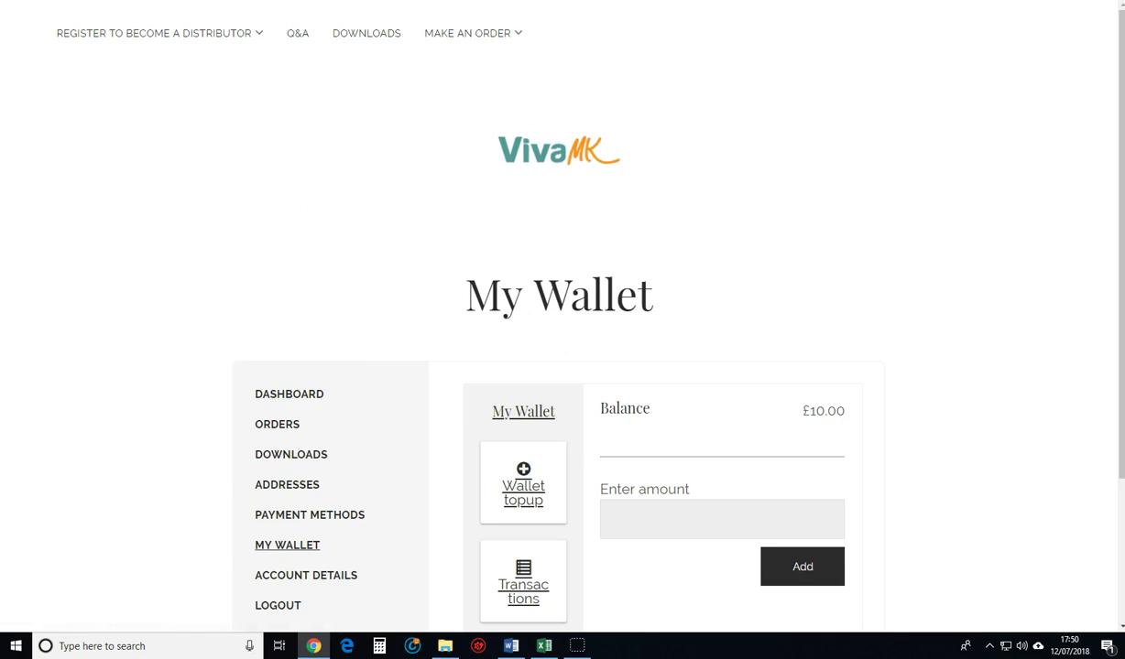
click(654, 523)
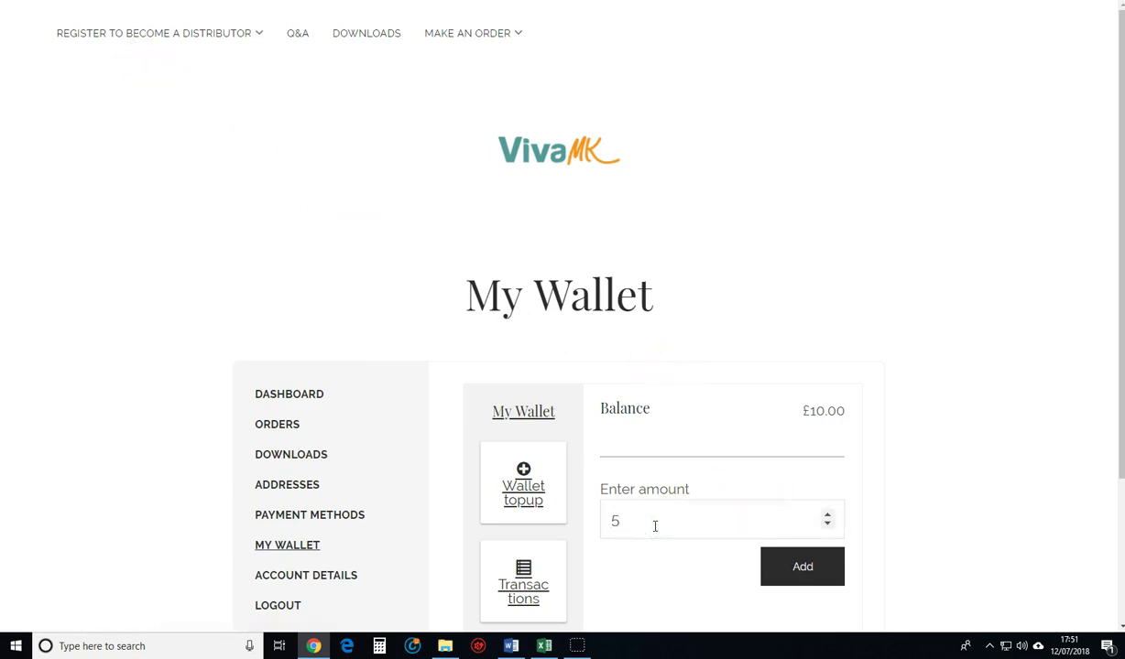
click(766, 565)
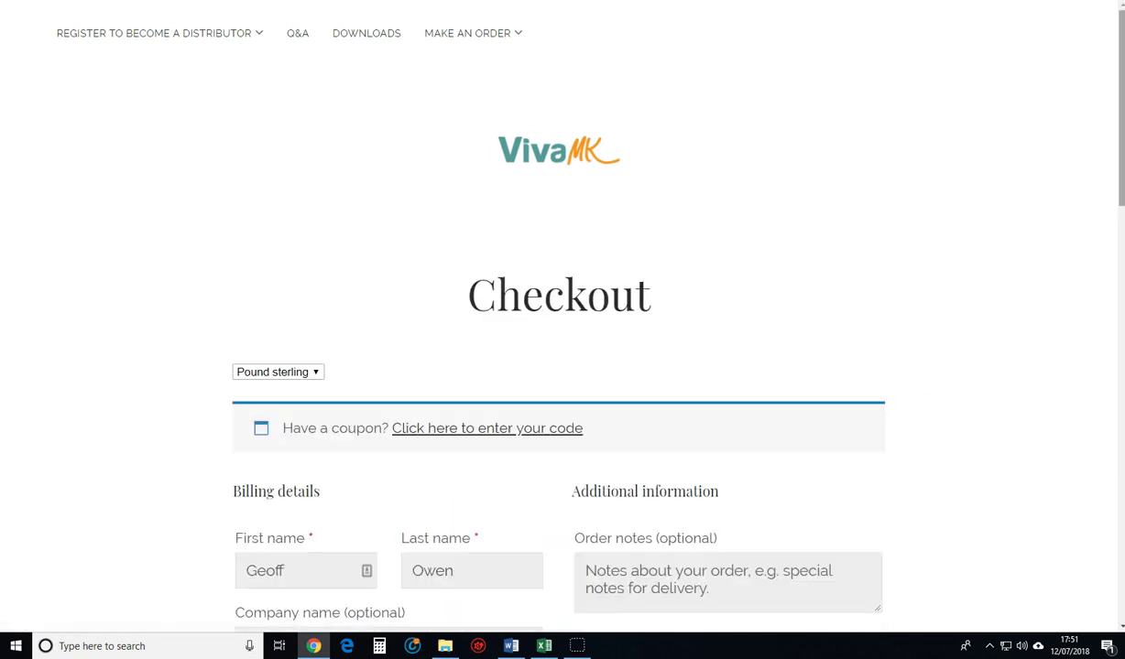
- Agree to the website terms and conditions and submit the £5 top-up for card payment
drag(1118, 180, 1114, 597)
click(255, 383)
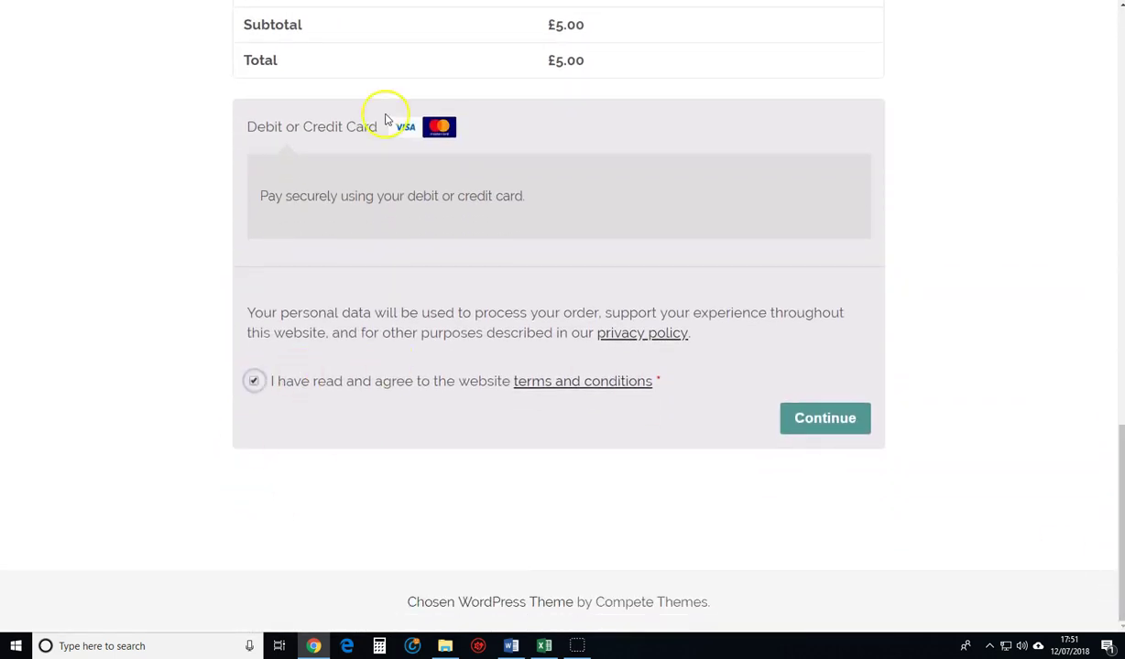
click(819, 422)
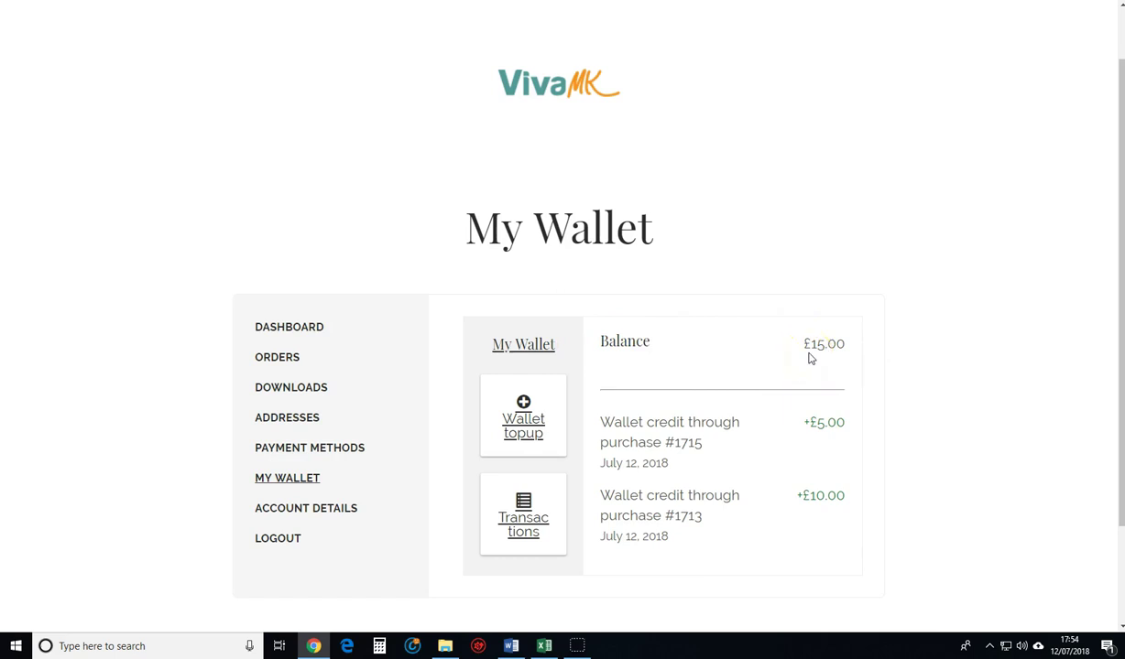
- Open the cart and return from it to the shop's bulk ordering page
drag(1119, 339, 1119, 279)
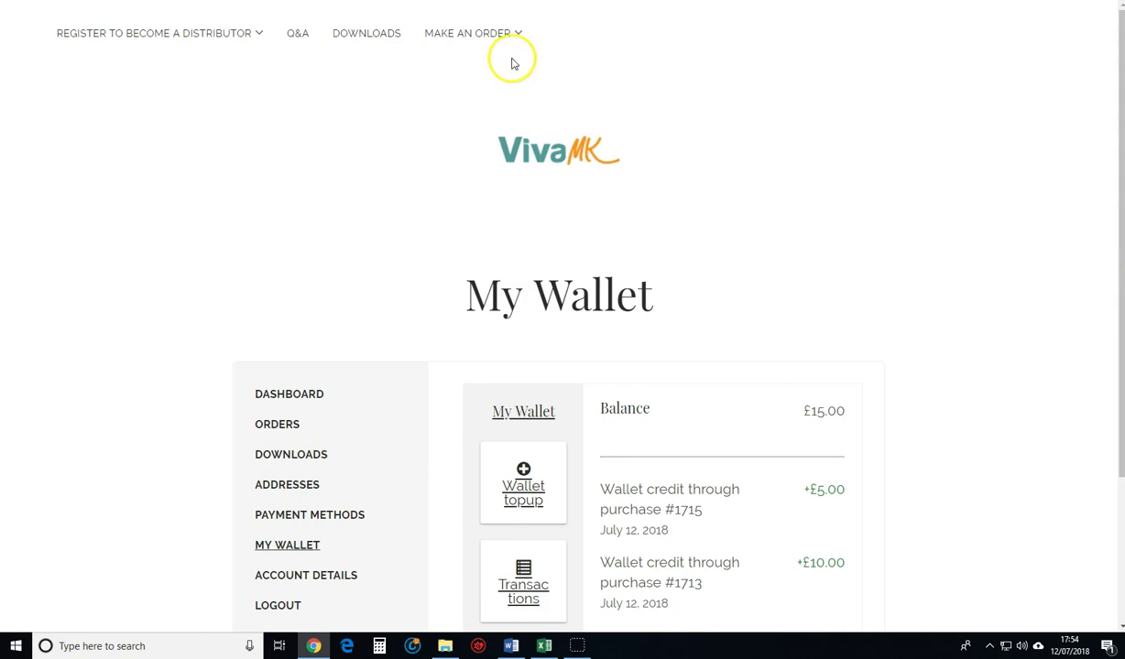
mouse_move(502, 42)
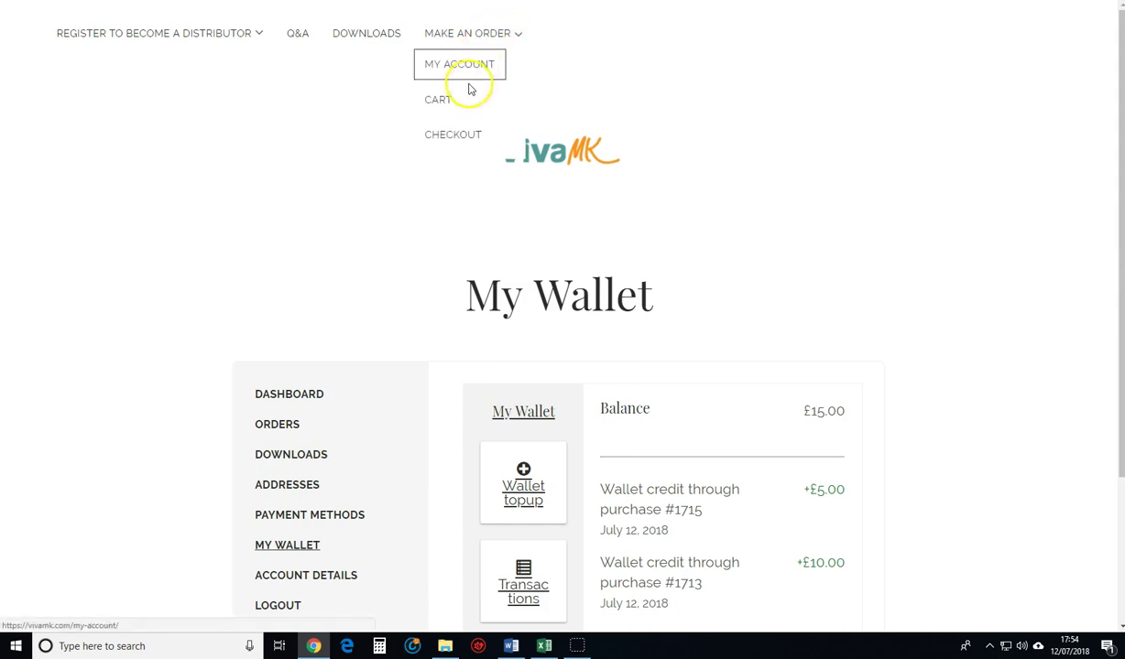
click(440, 100)
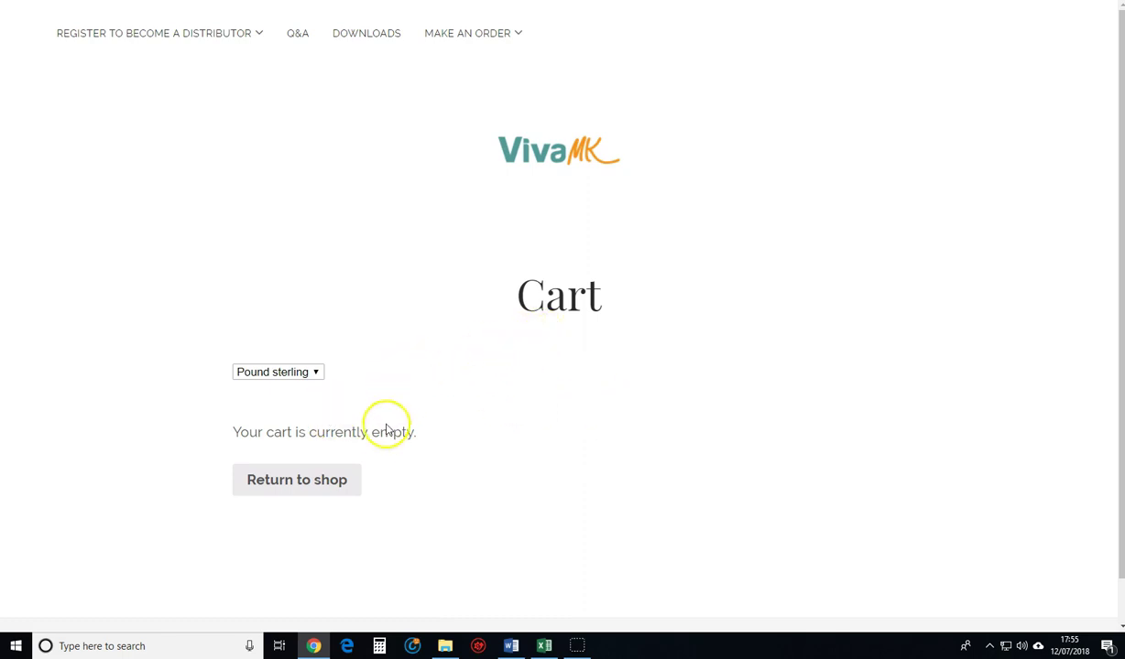
click(324, 489)
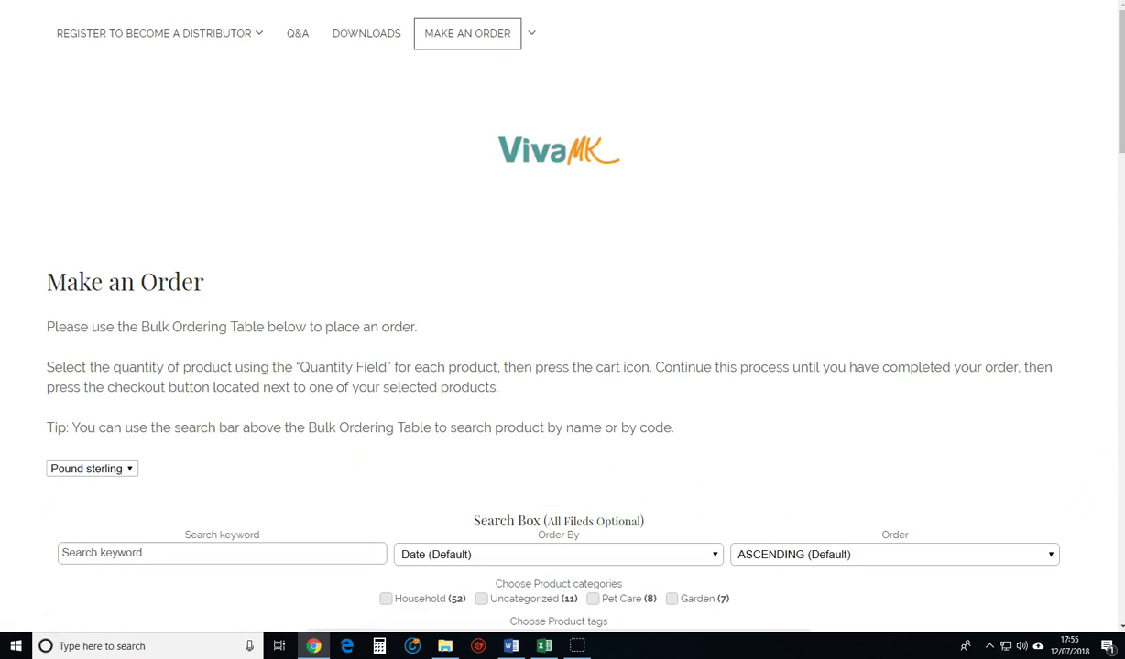
- Select All Purpose Appliance Descaler 10063 and Maximum Strength Degreaser 10031 in the bulk ordering table and add both to the cart
scroll(1114, 110, down, 5)
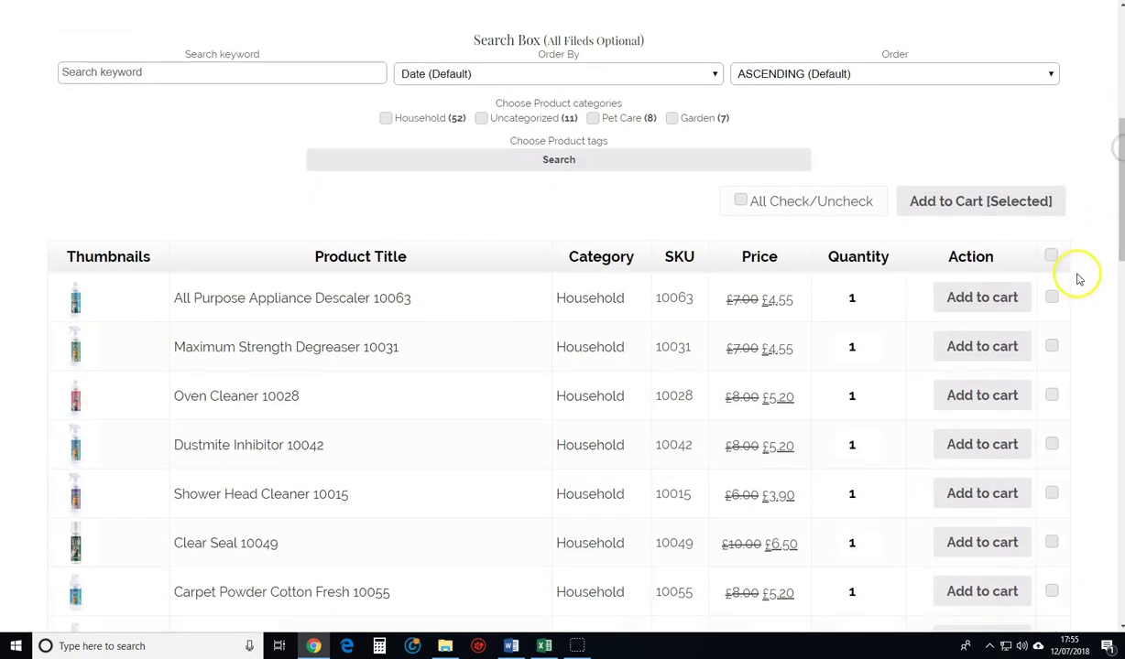
click(1051, 297)
click(1051, 347)
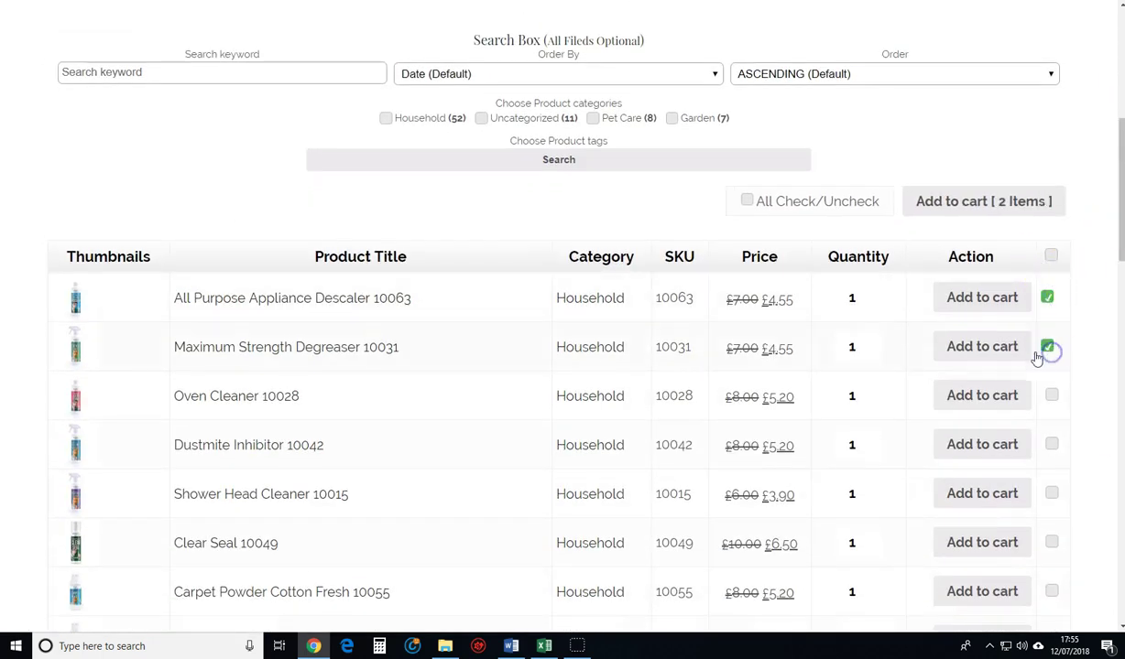
click(999, 198)
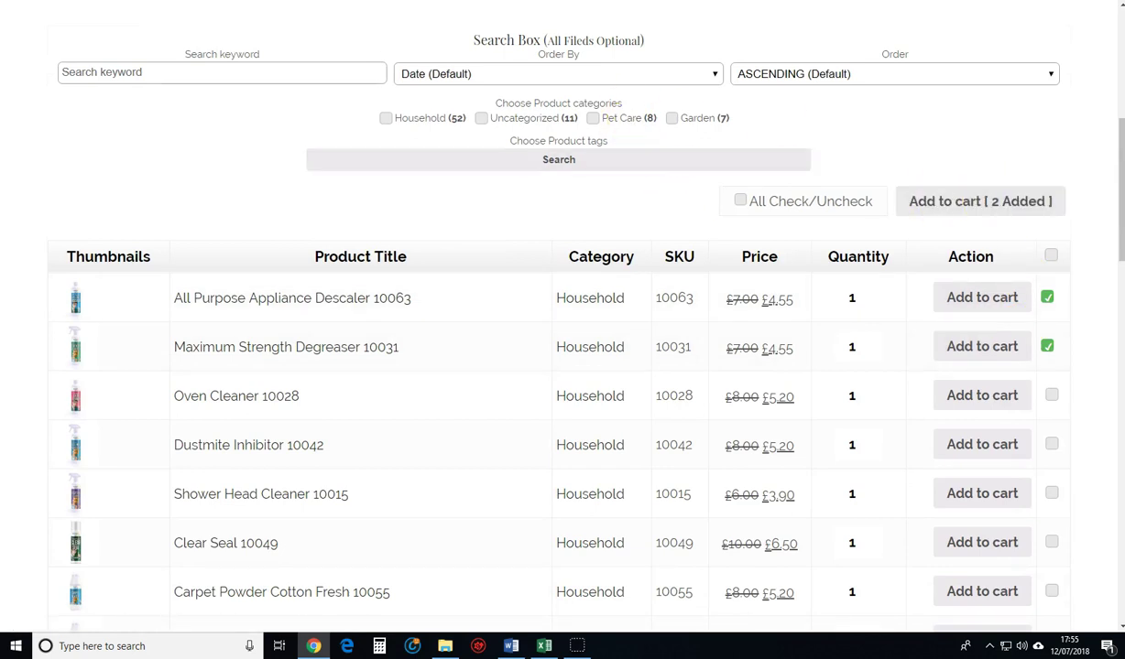
- Open the cart with the selected products and decline the free gift offer
scroll(1067, 184, up, 5)
mouse_move(464, 41)
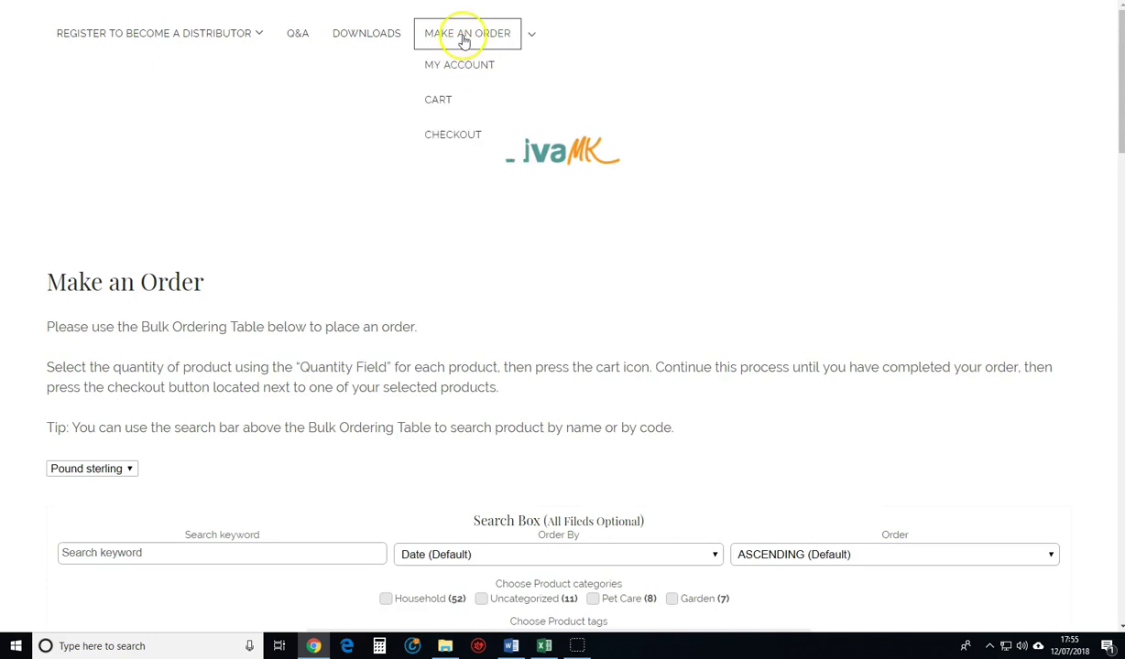
click(442, 103)
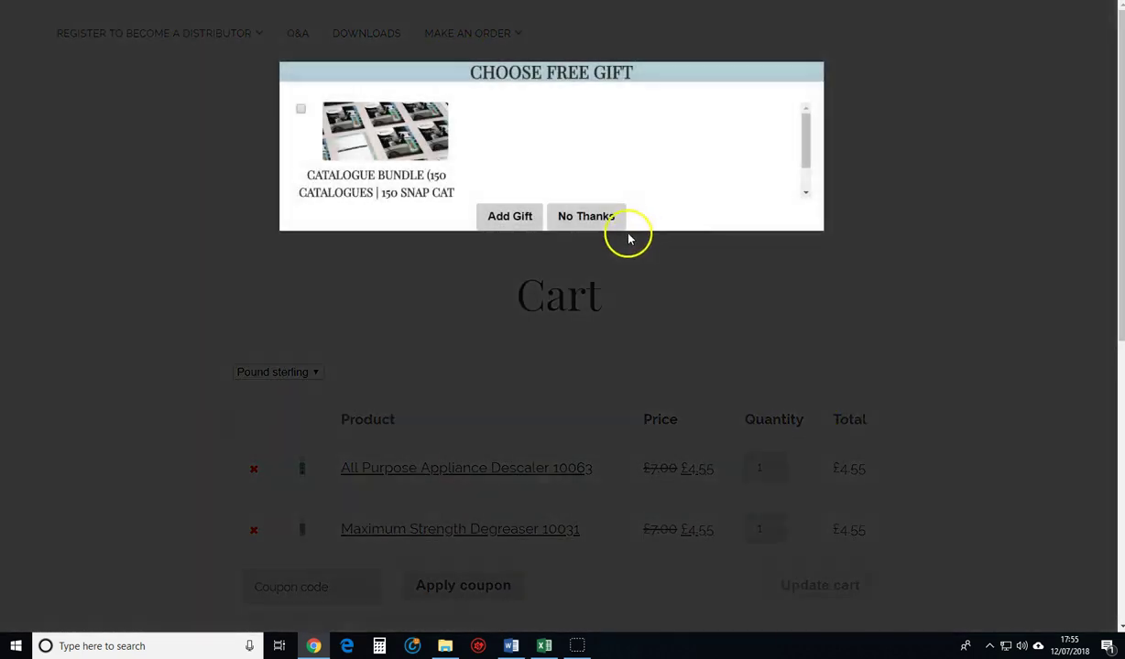
click(591, 218)
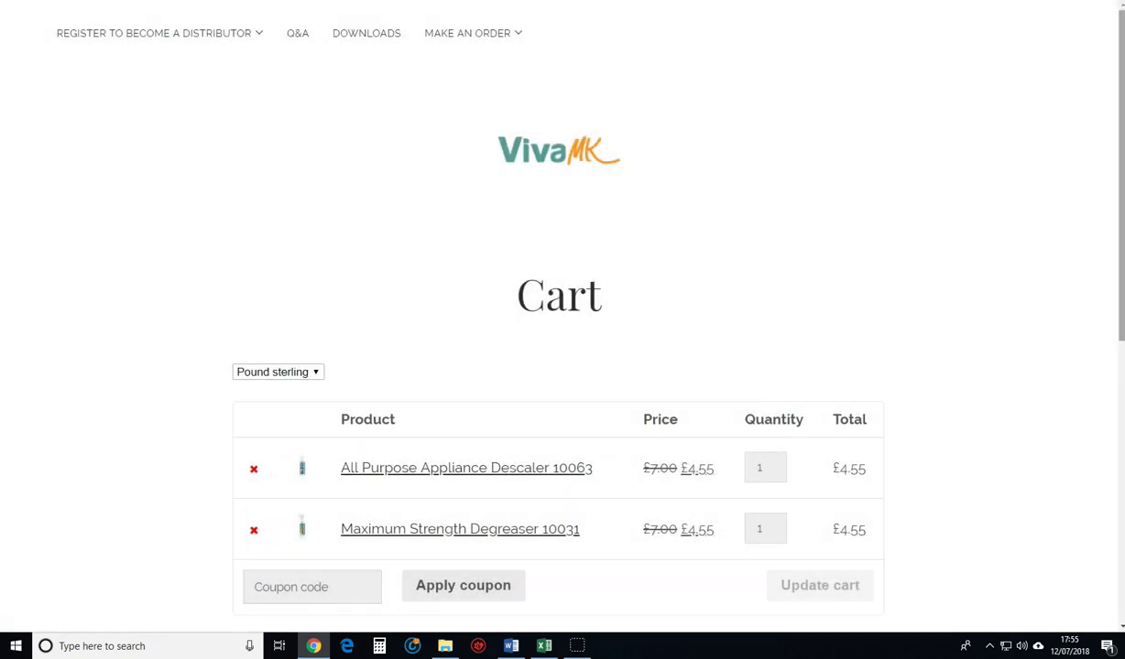
- Proceed to checkout with the two cart products and submit the order using the wallet balance plus card payment
scroll(283, 389, down, 4)
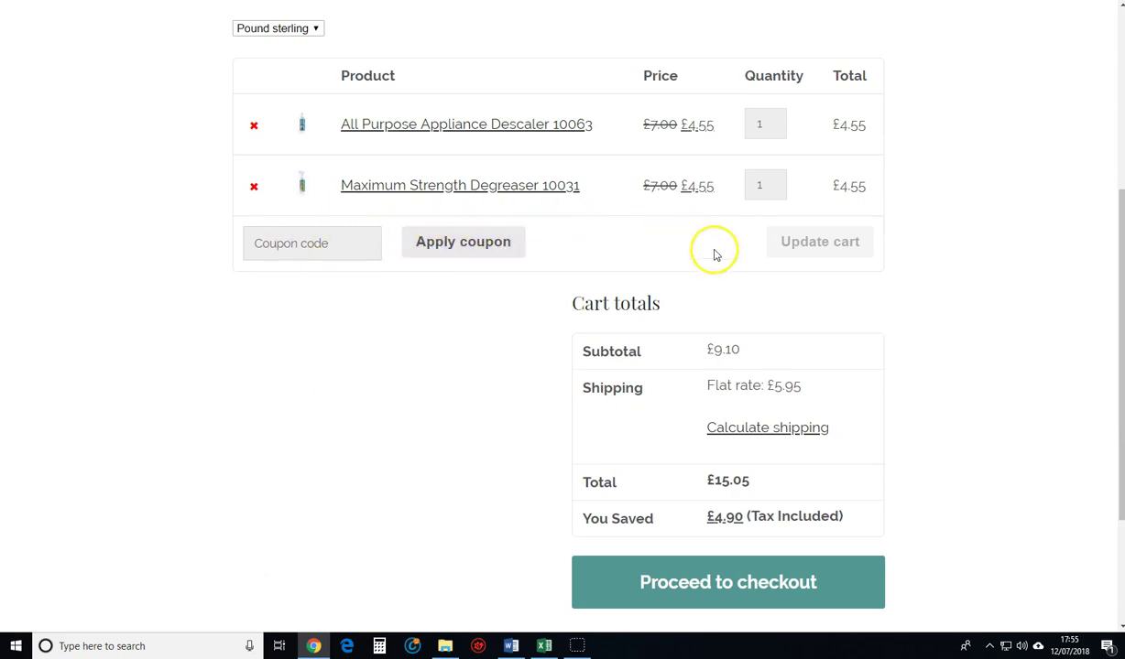
click(759, 588)
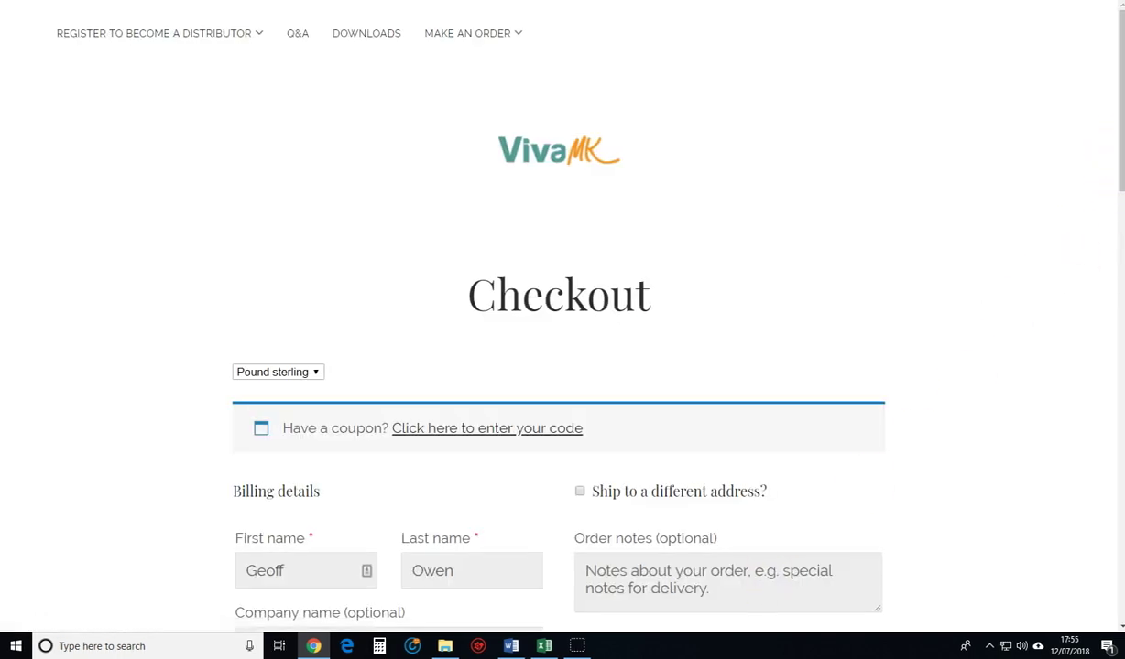
drag(1117, 168, 1117, 605)
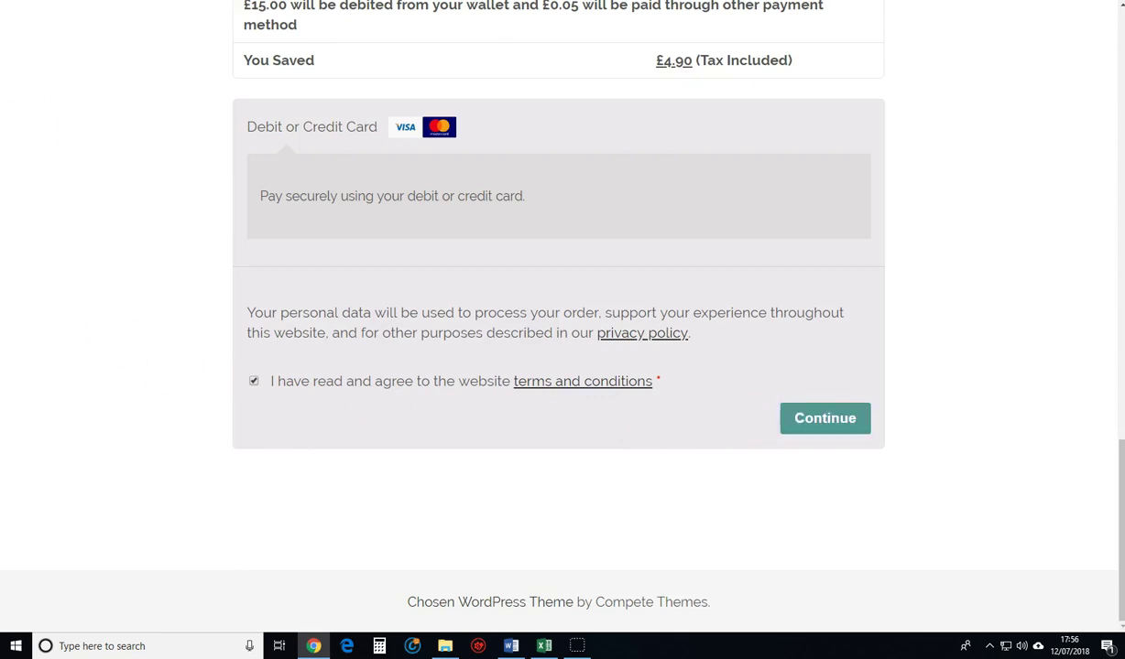
click(827, 426)
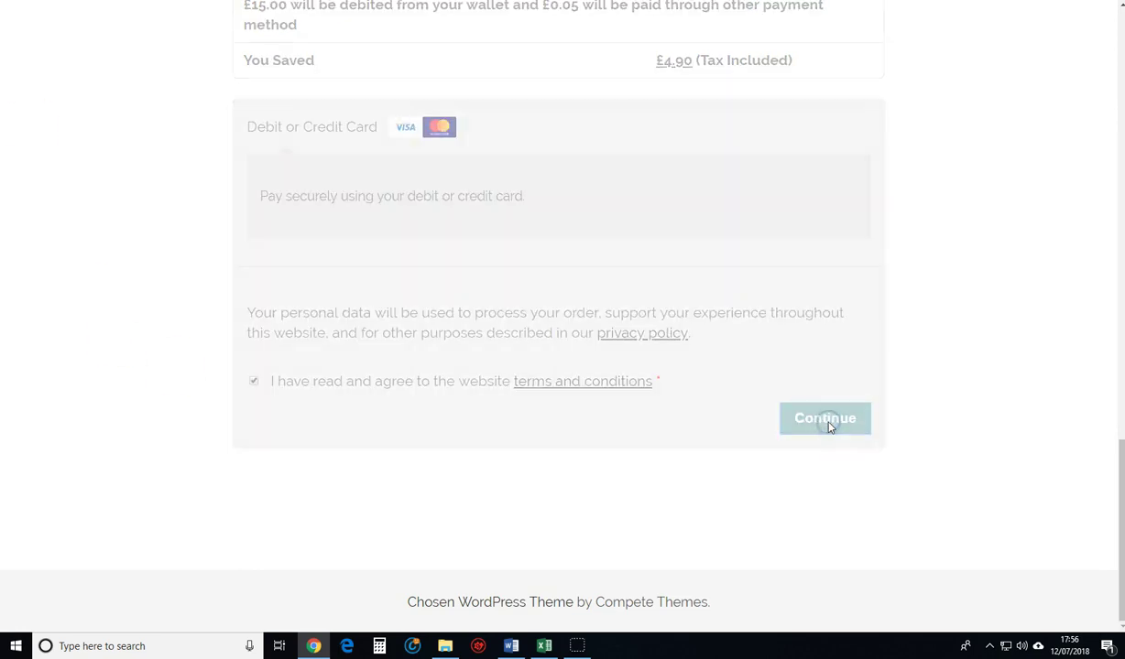